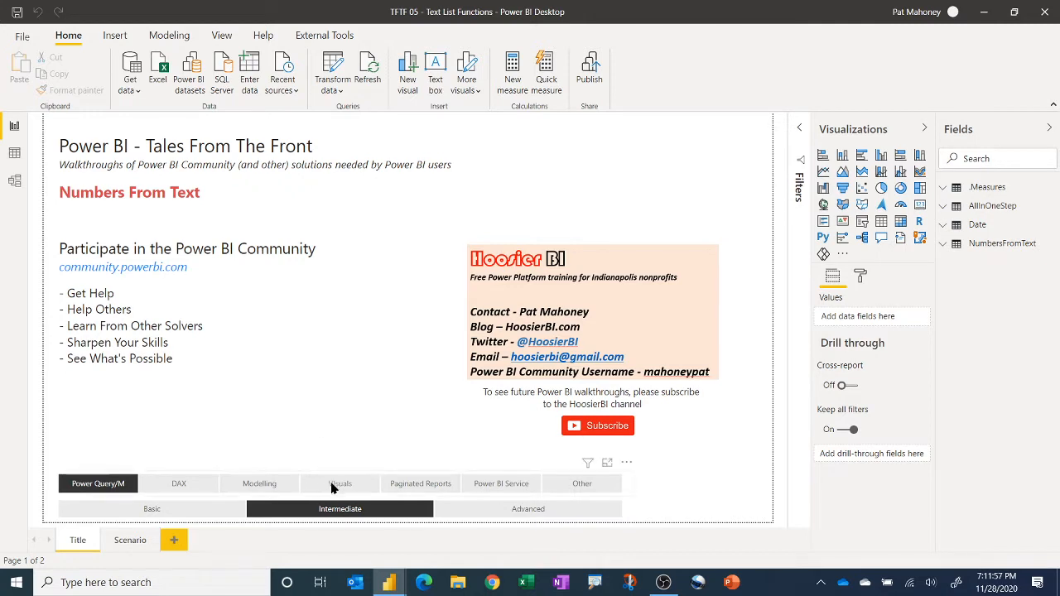
Step: Open the Scenario page of the report
click(339, 509)
click(348, 508)
click(331, 506)
click(333, 507)
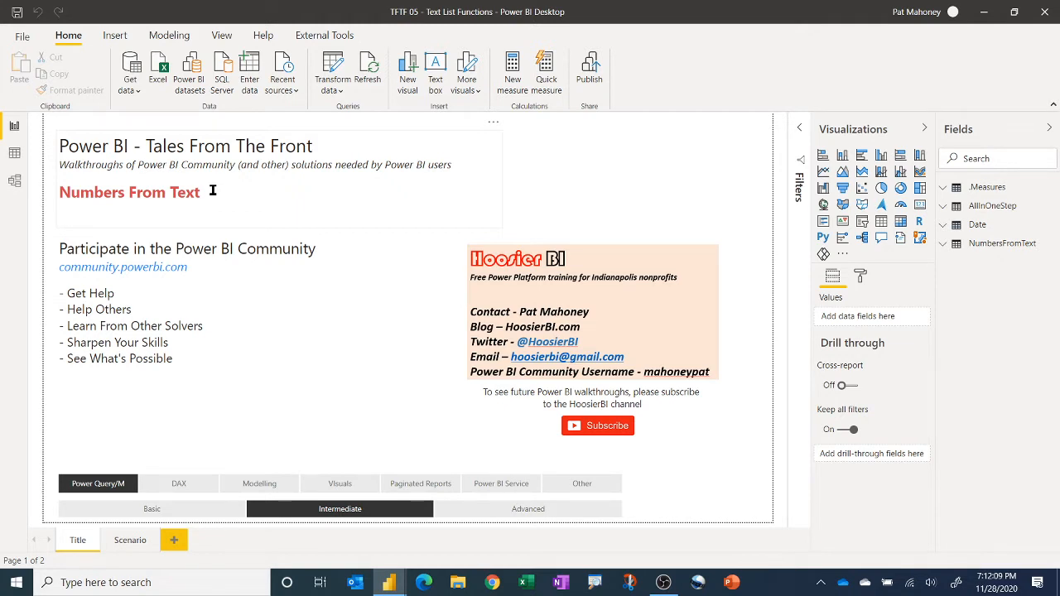
click(137, 541)
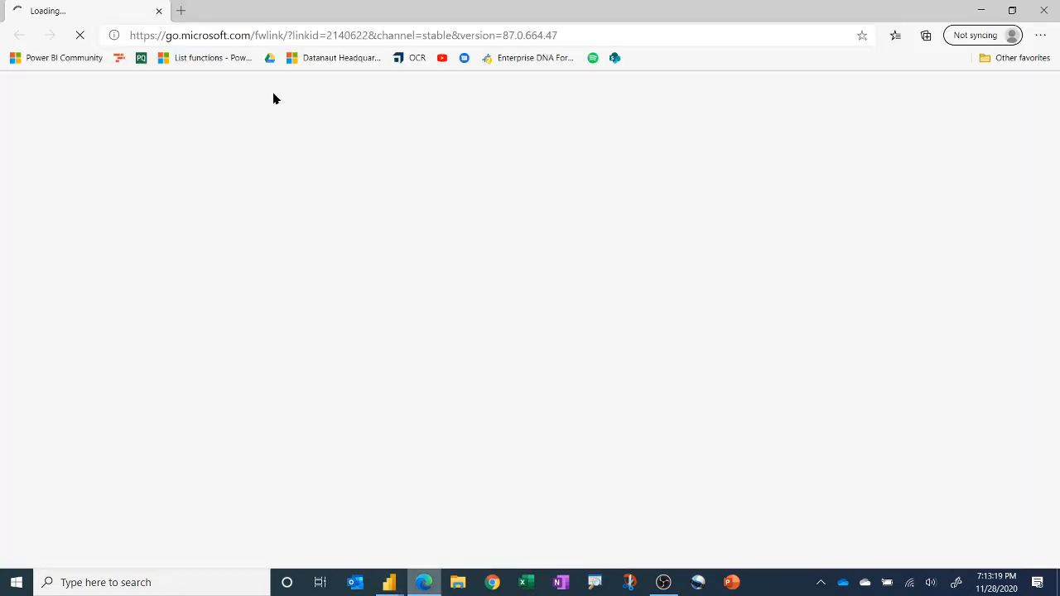
Step: Switch to the browser, open the List functions documentation bookmark and browse the list of List functions
click(201, 58)
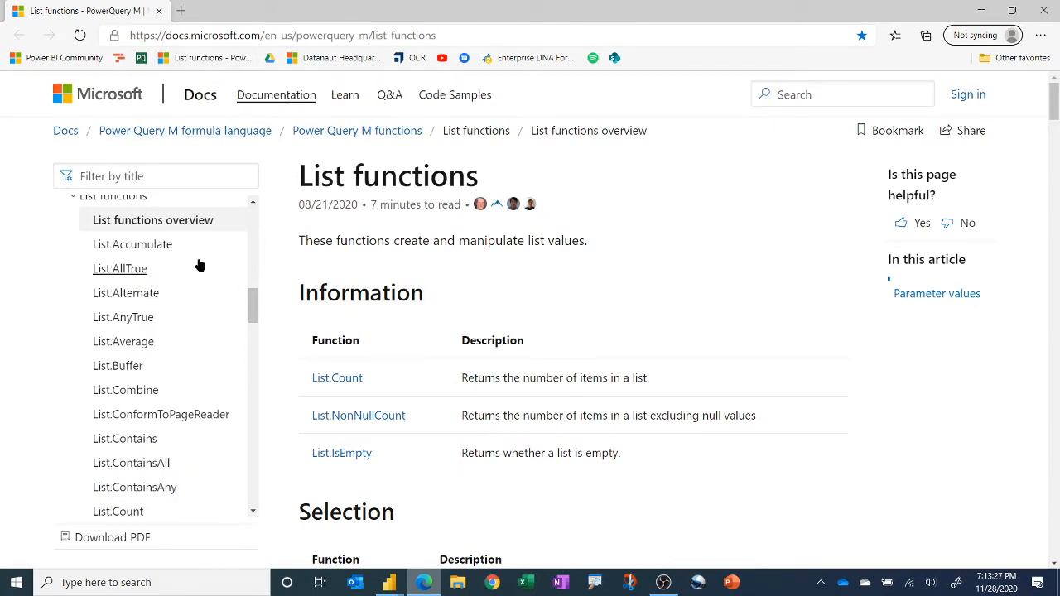
scroll(187, 269, down, 3)
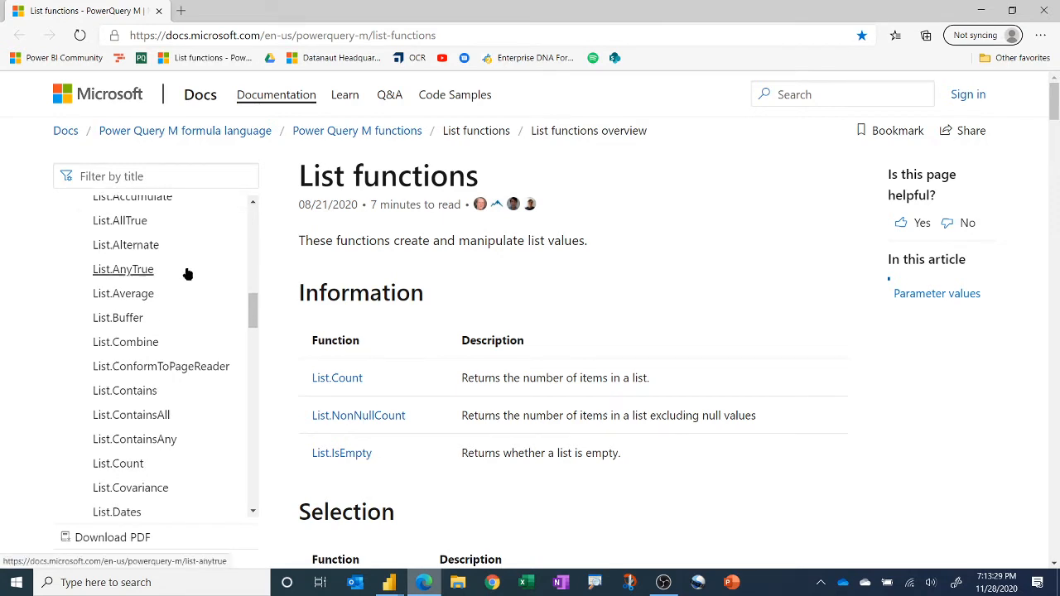
scroll(187, 282, down, 3)
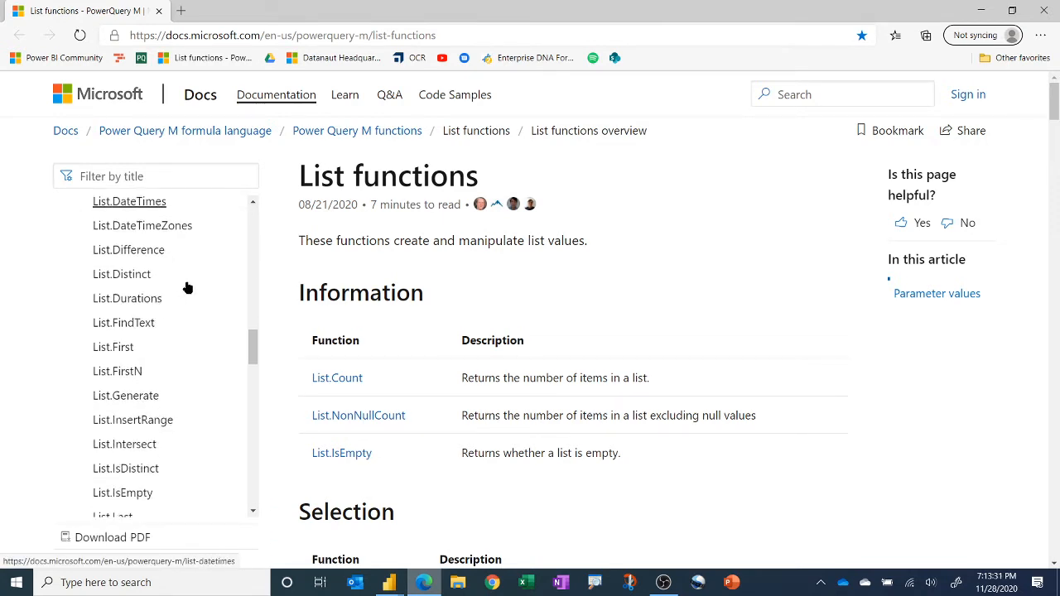
scroll(187, 289, up, 6)
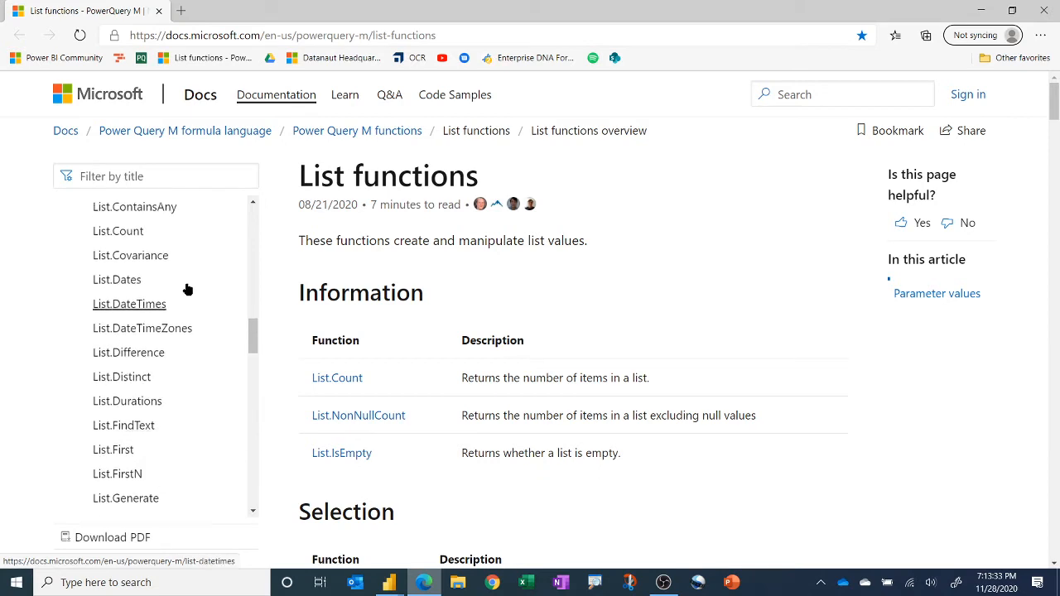
scroll(187, 289, up, 2)
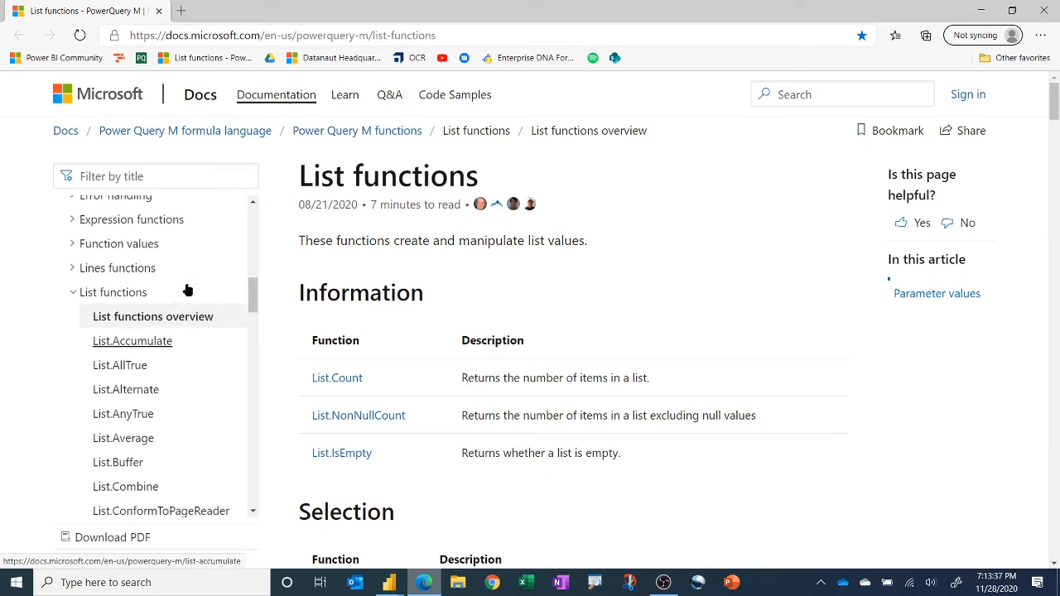
scroll(187, 289, down, 2)
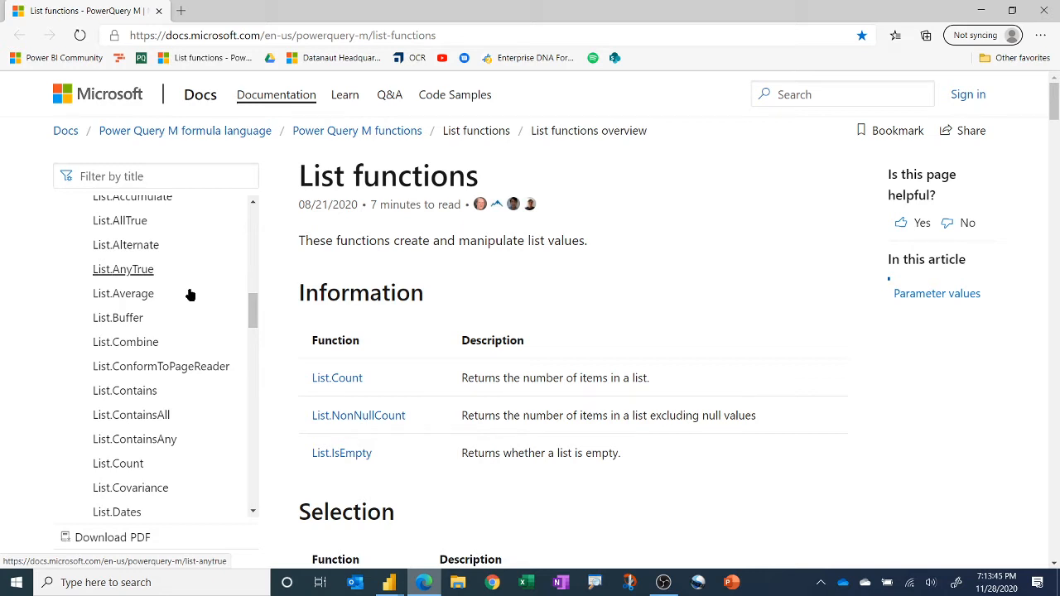
scroll(212, 299, up, 1)
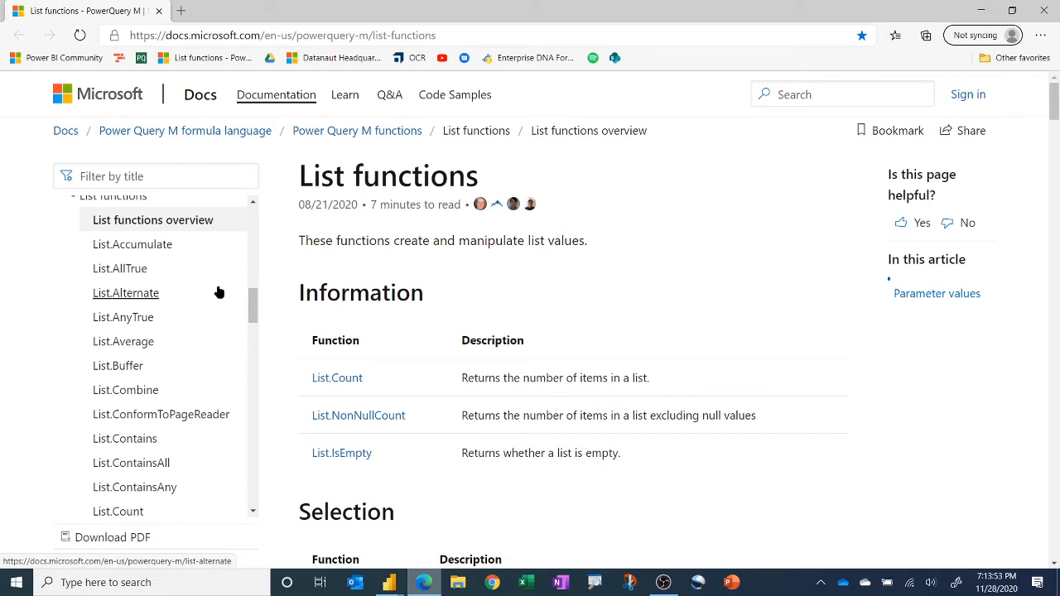
scroll(246, 293, up, 1)
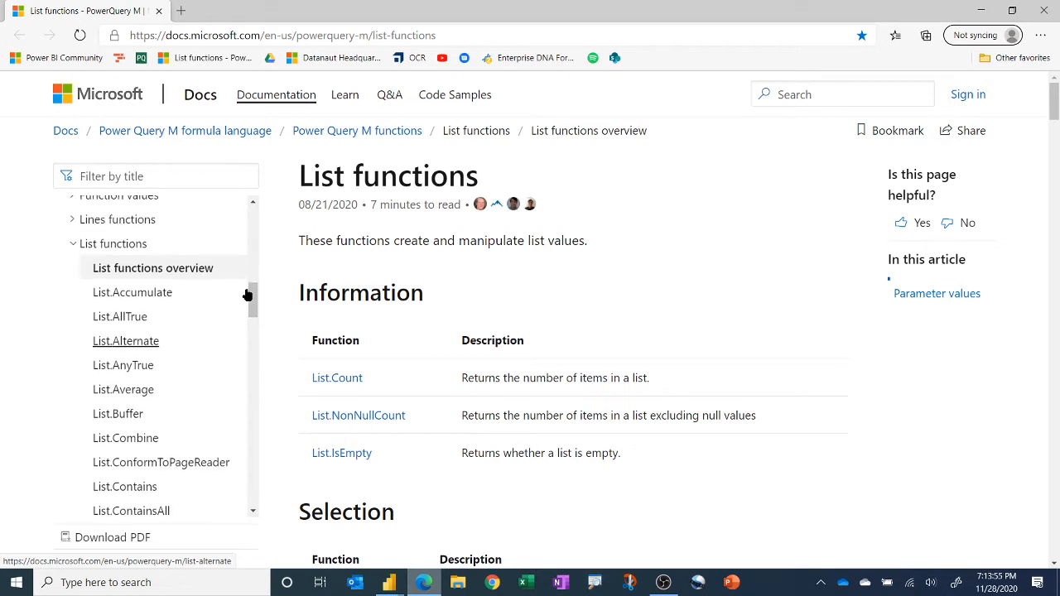
Step: Switch to the Power Query Editor and review the textsplit step's Custom Column formula, closing it with OK
click(389, 582)
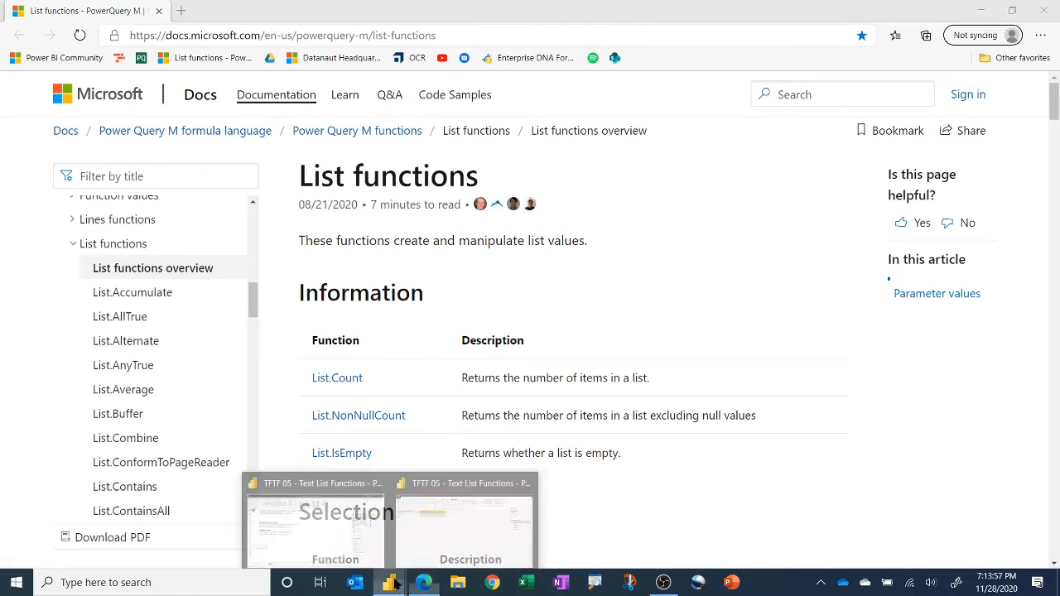
click(430, 507)
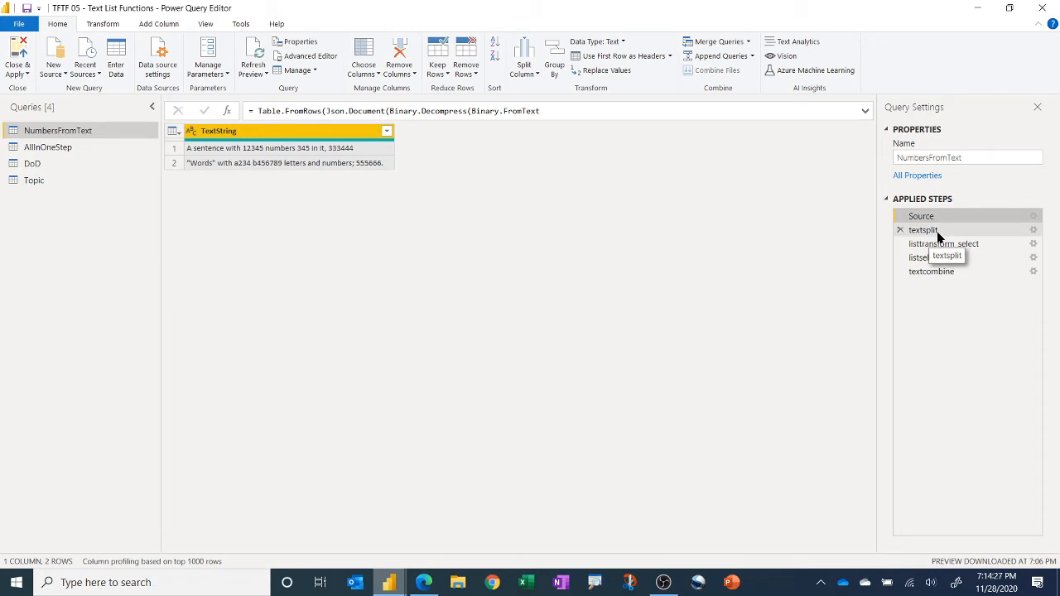
click(1032, 234)
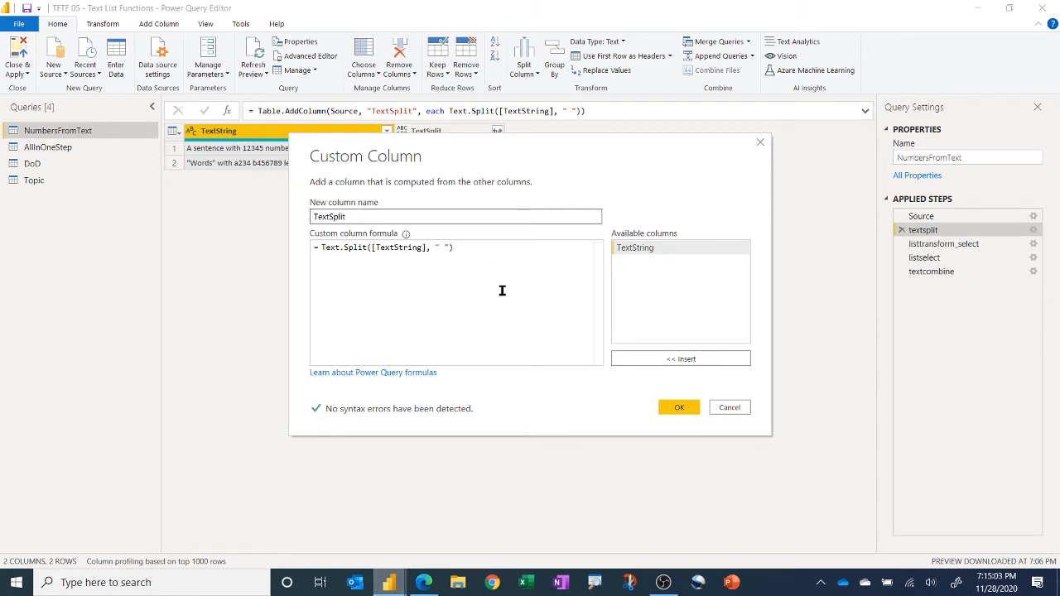
click(677, 409)
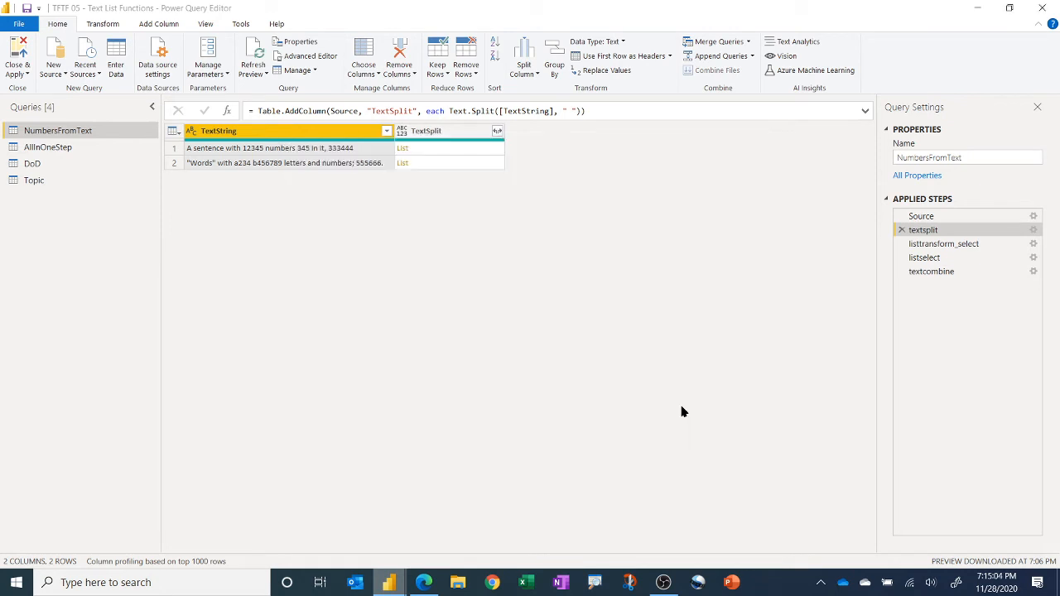
Step: Preview the TextSplit list of each row in the details pane, enlarging the pane
click(437, 149)
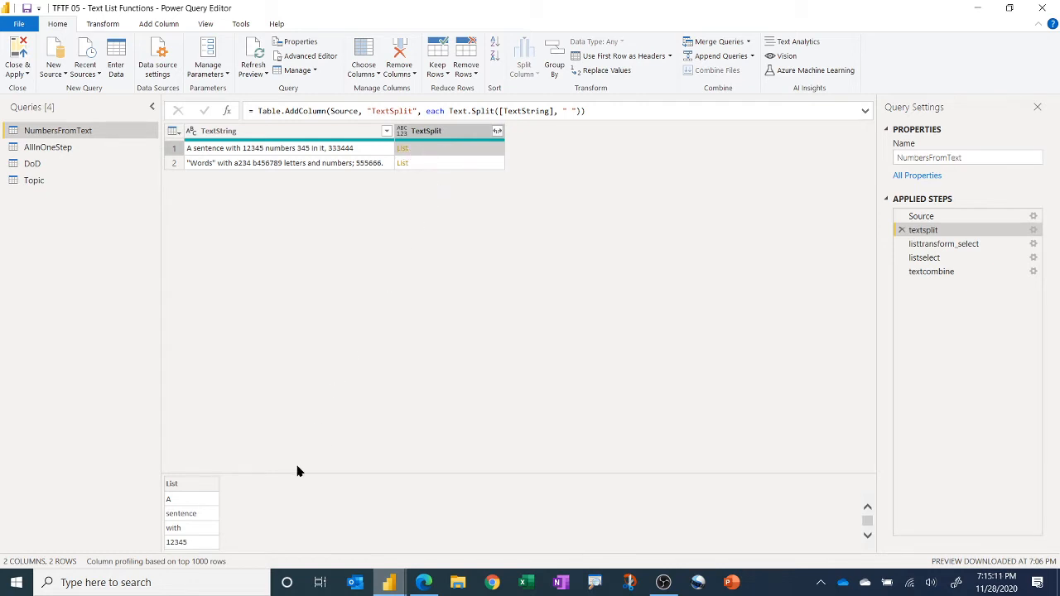
drag(271, 474, 286, 261)
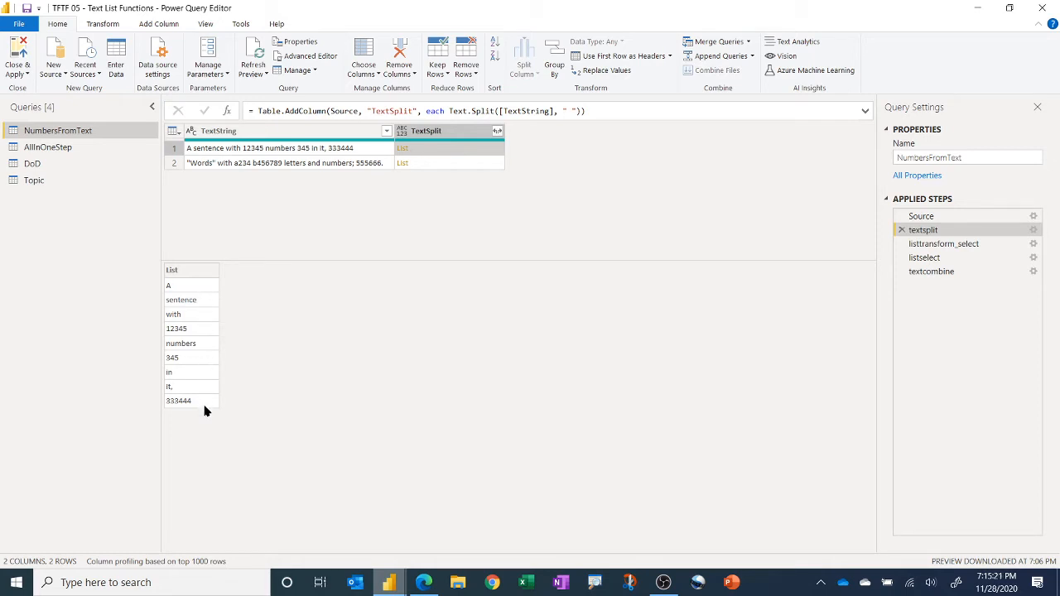
click(456, 166)
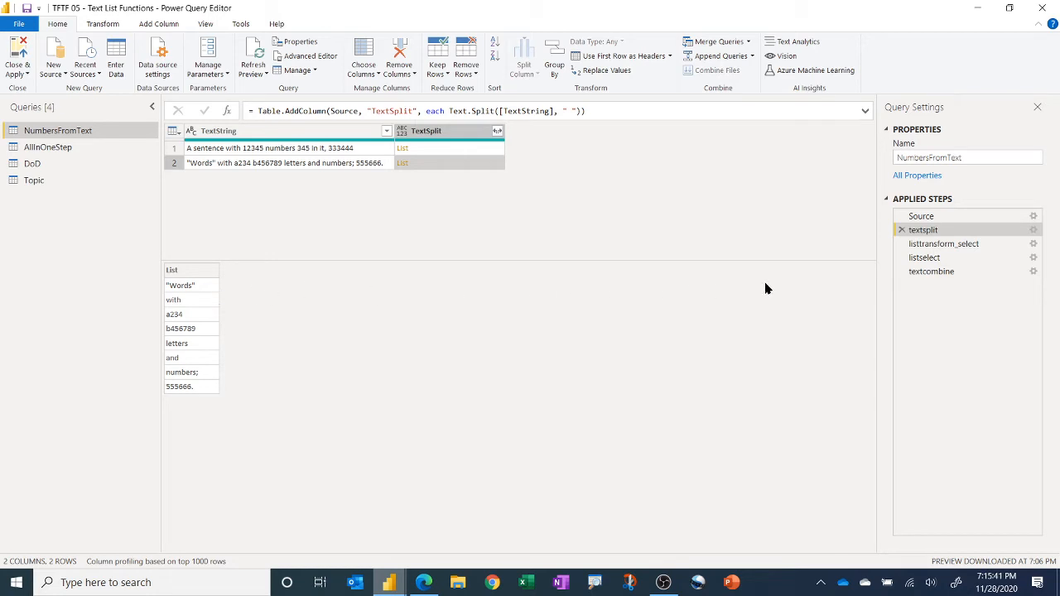
Step: Select the listtransform_select step and open its Custom Column settings
click(952, 245)
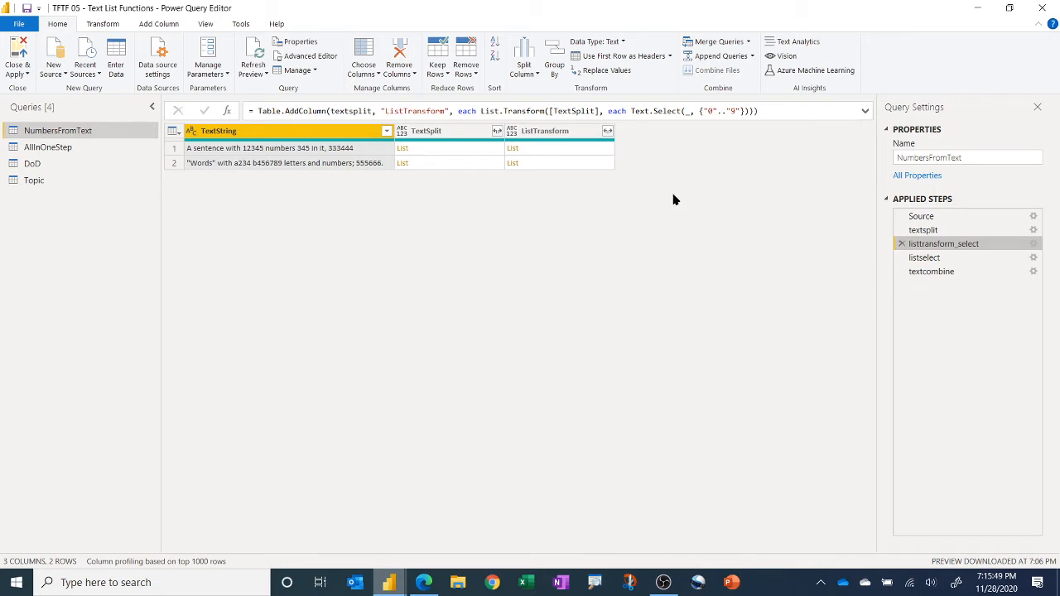
click(1033, 244)
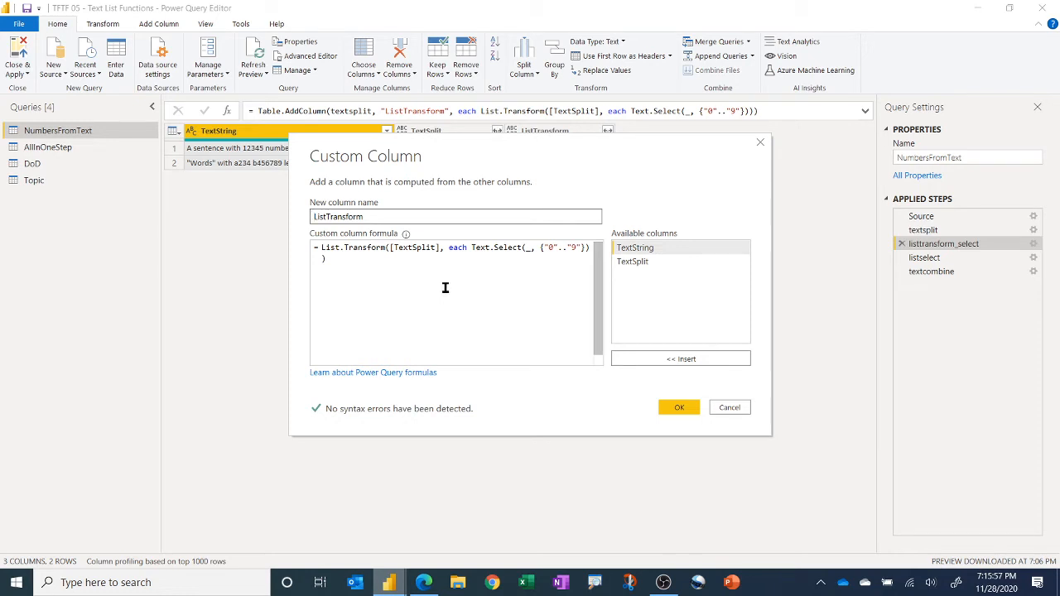
drag(472, 149, 404, 182)
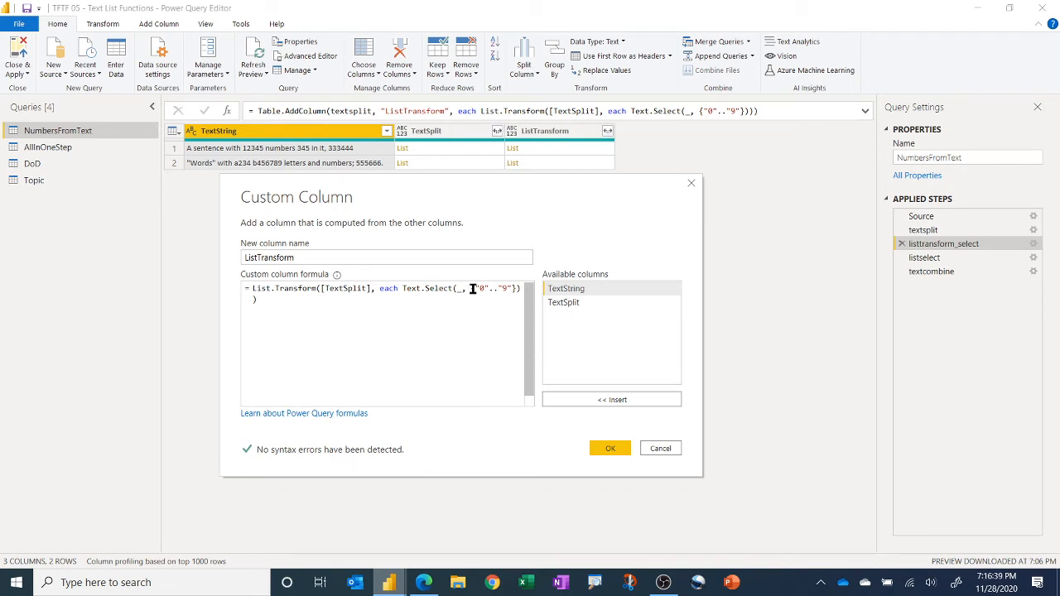
Step: Highlight the Text.Select character range {"0".."9"} in the ListTransform formula and close the dialog
drag(472, 288, 515, 286)
click(498, 302)
drag(471, 288, 517, 288)
double_click(458, 289)
click(463, 310)
mouse_move(284, 292)
click(660, 449)
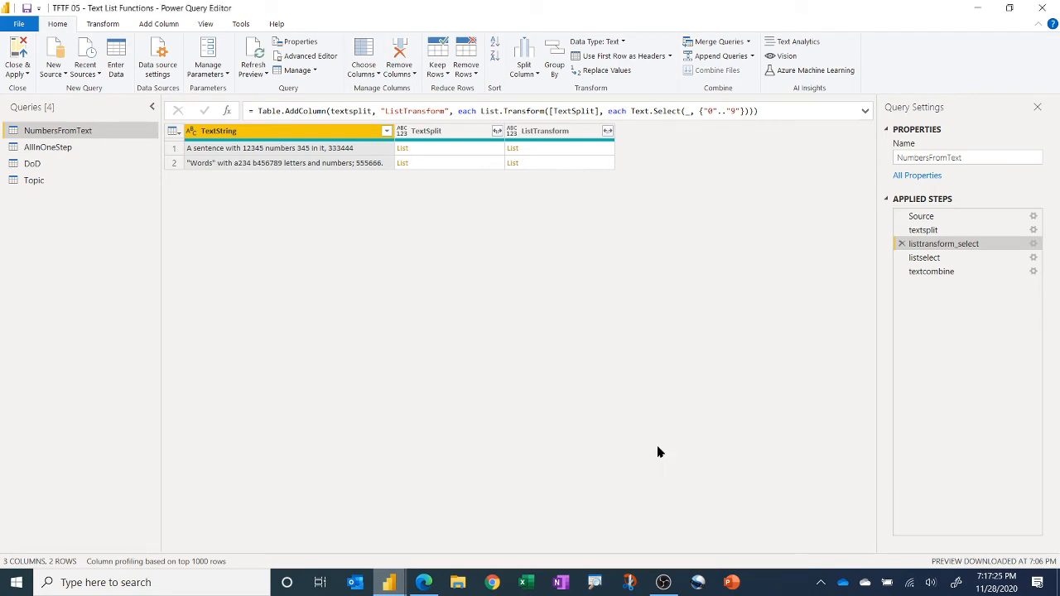
Step: Preview the ListTransform list for both rows
click(558, 154)
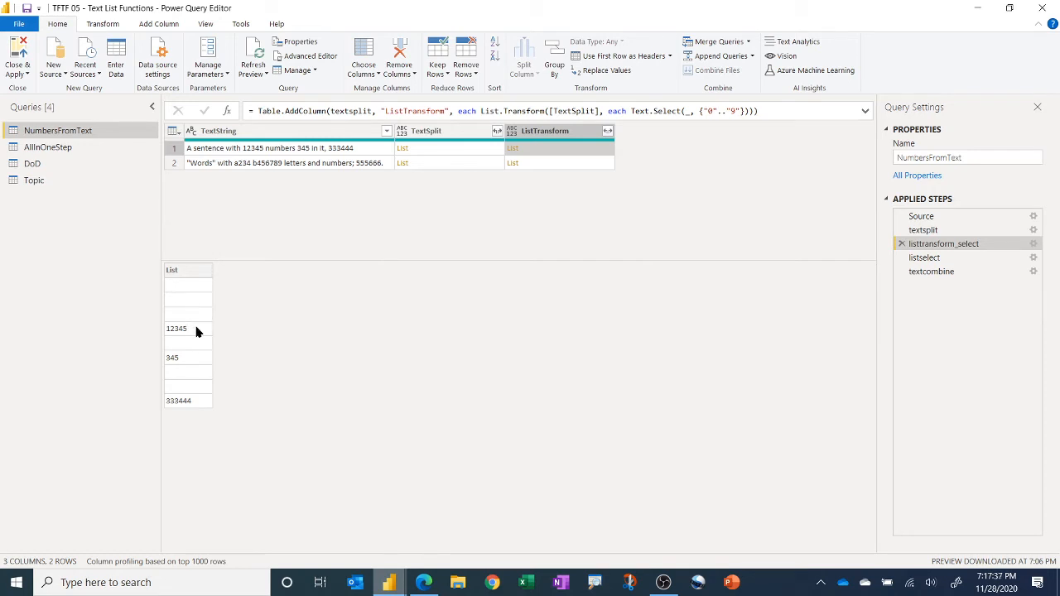
click(550, 163)
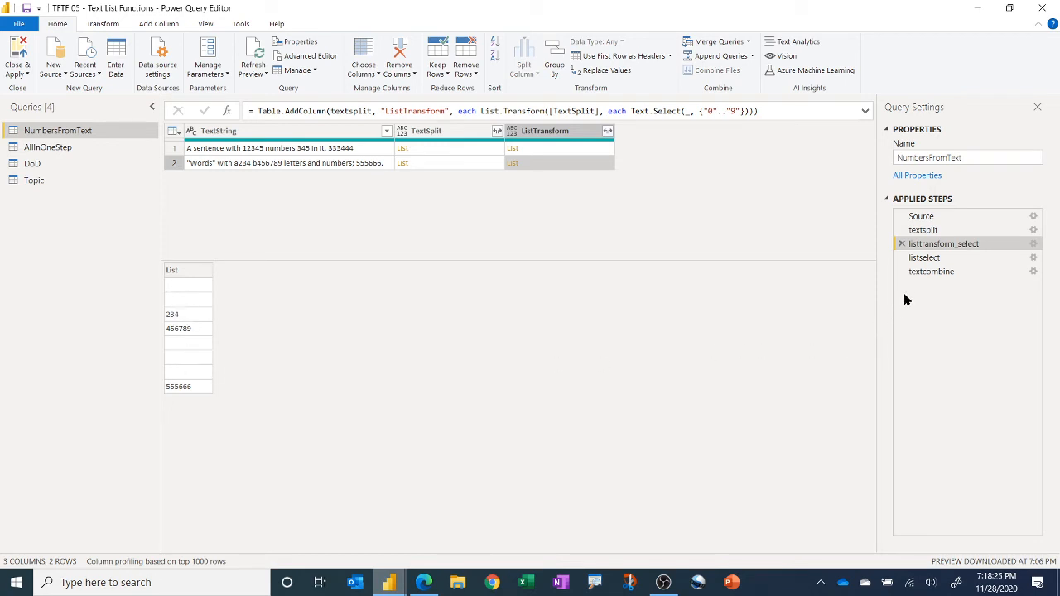
Step: Review the listselect step's formula with its Text.Length(_)>=5 condition, then preview the resulting ListSelect list
click(936, 259)
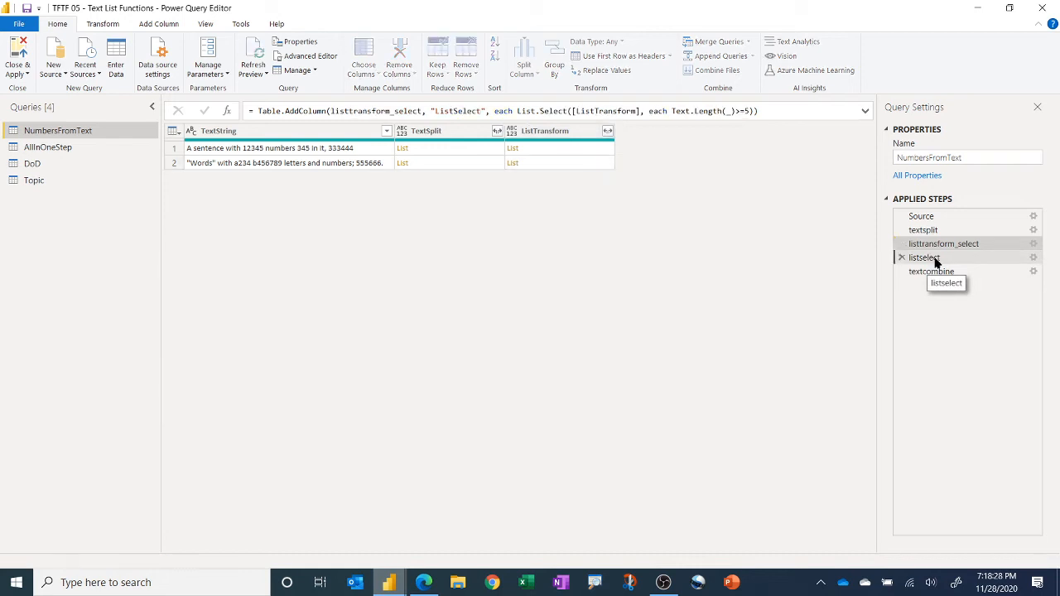
click(1033, 258)
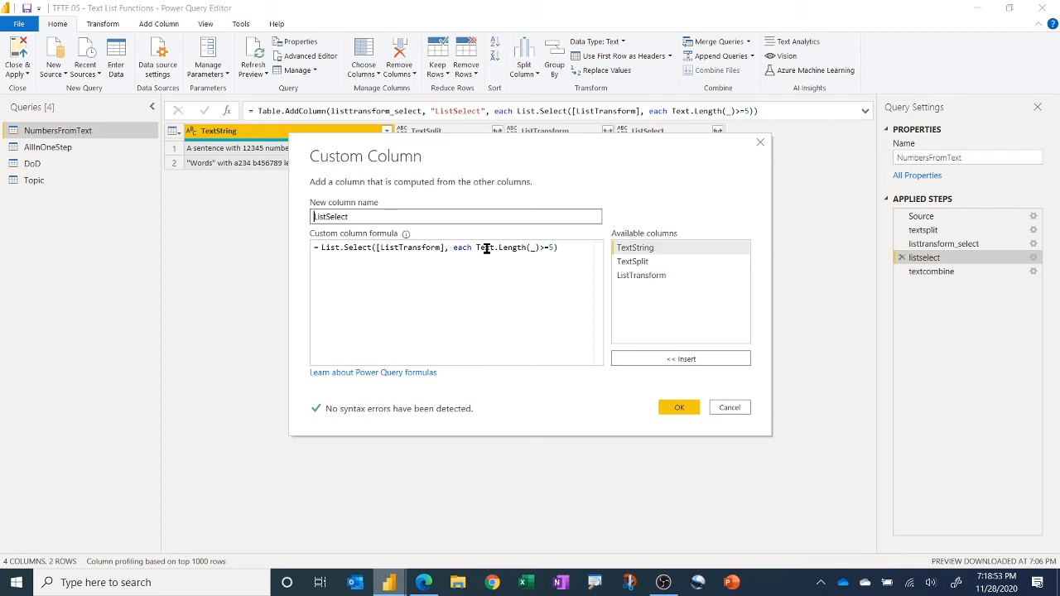
click(531, 248)
double_click(531, 248)
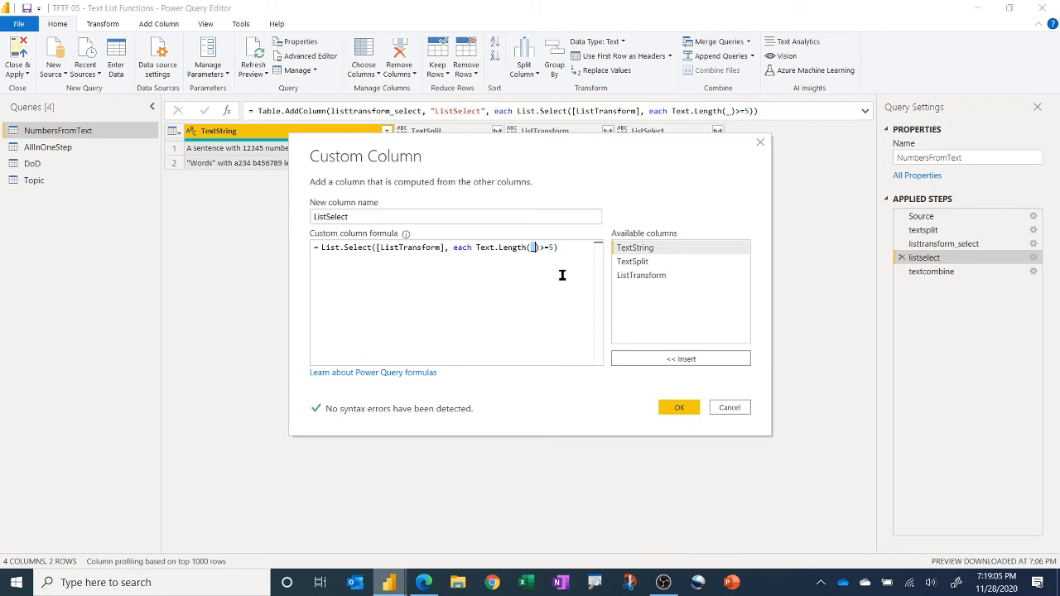
click(528, 279)
click(679, 407)
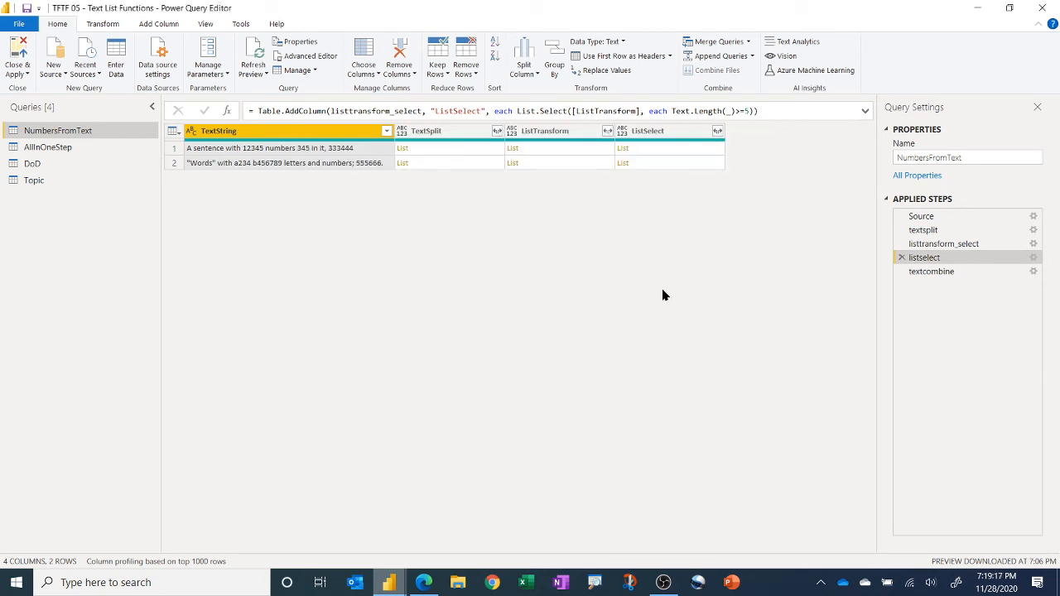
click(670, 168)
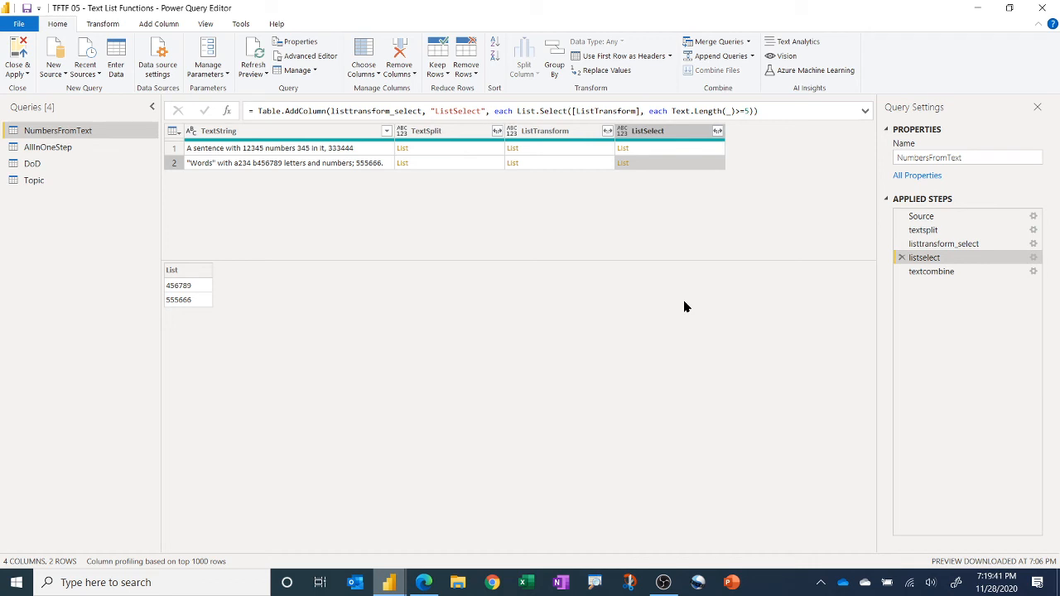
Step: Select the textcombine step and review its Text.Combine Custom Column formula
click(931, 273)
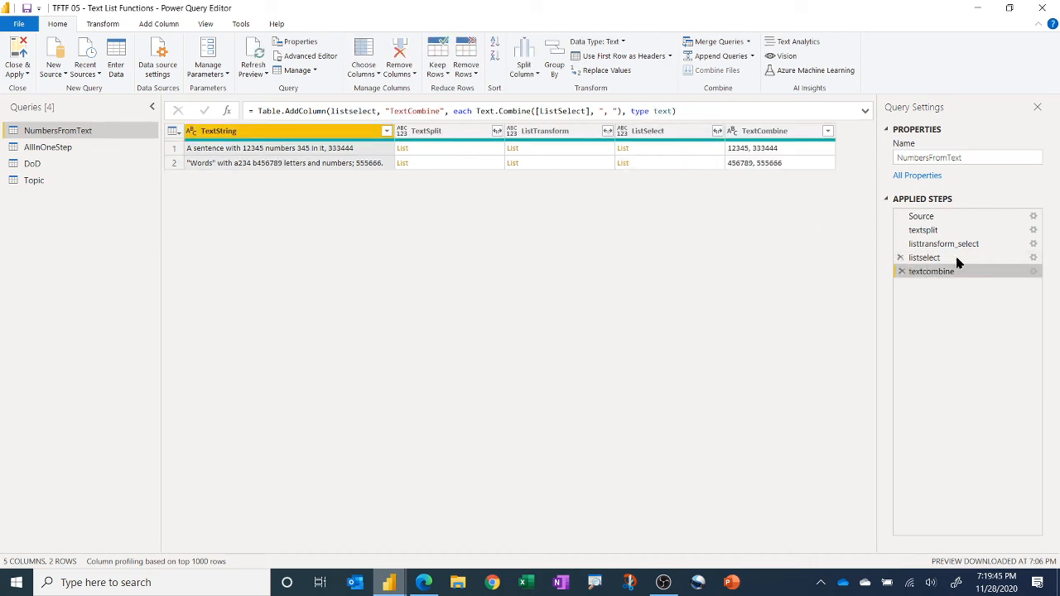
click(1033, 273)
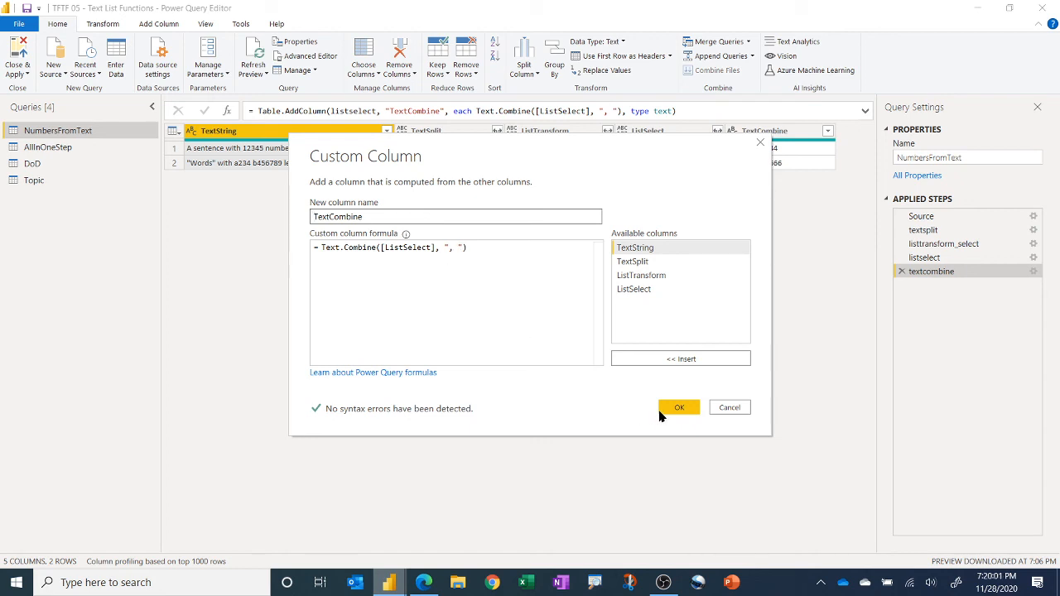
click(680, 405)
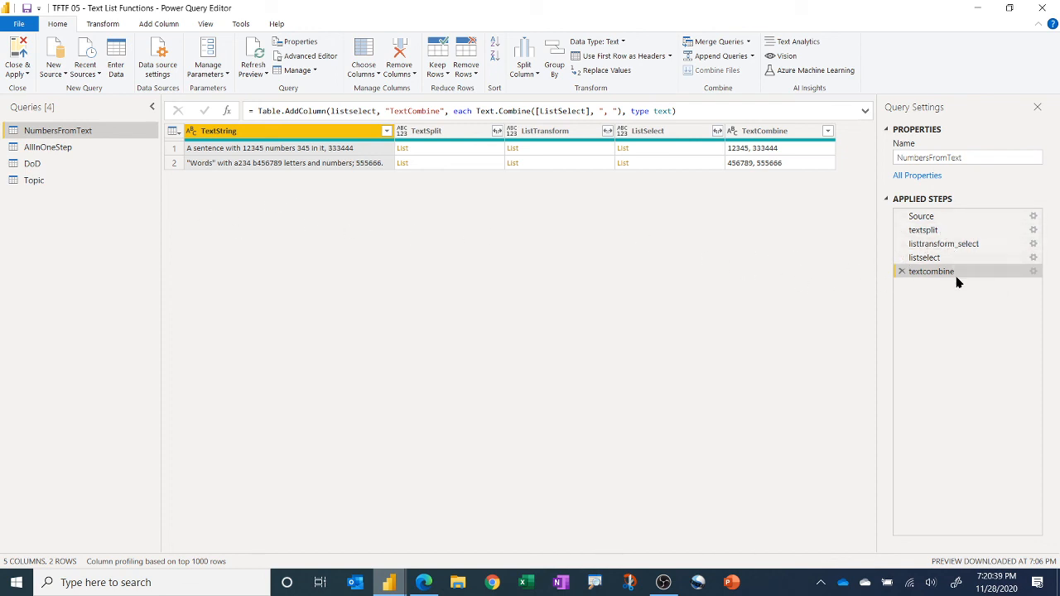
Step: Open the AllInOneStep query and expand the formula bar to read the full nested formula
click(80, 148)
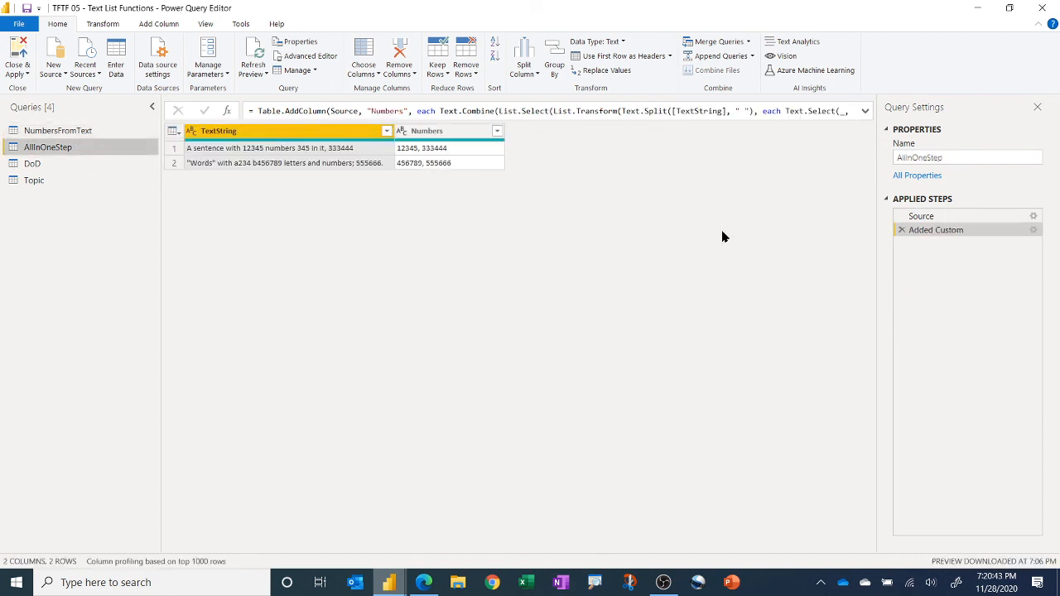
click(865, 111)
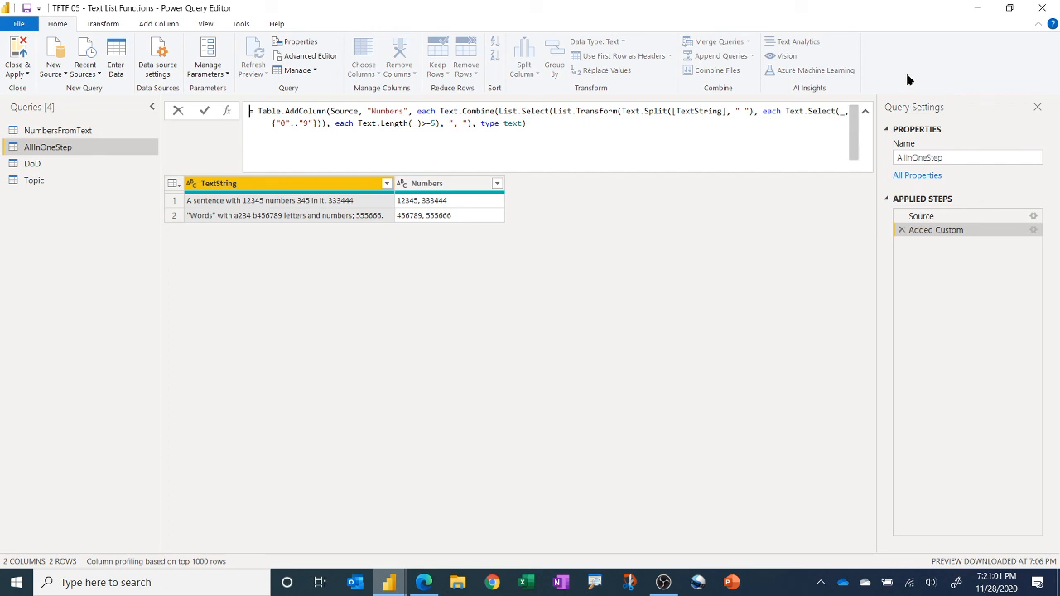
Step: Return to the report, show the key points on the Scenario page, and go back to the Title page
mouse_move(388, 582)
click(361, 530)
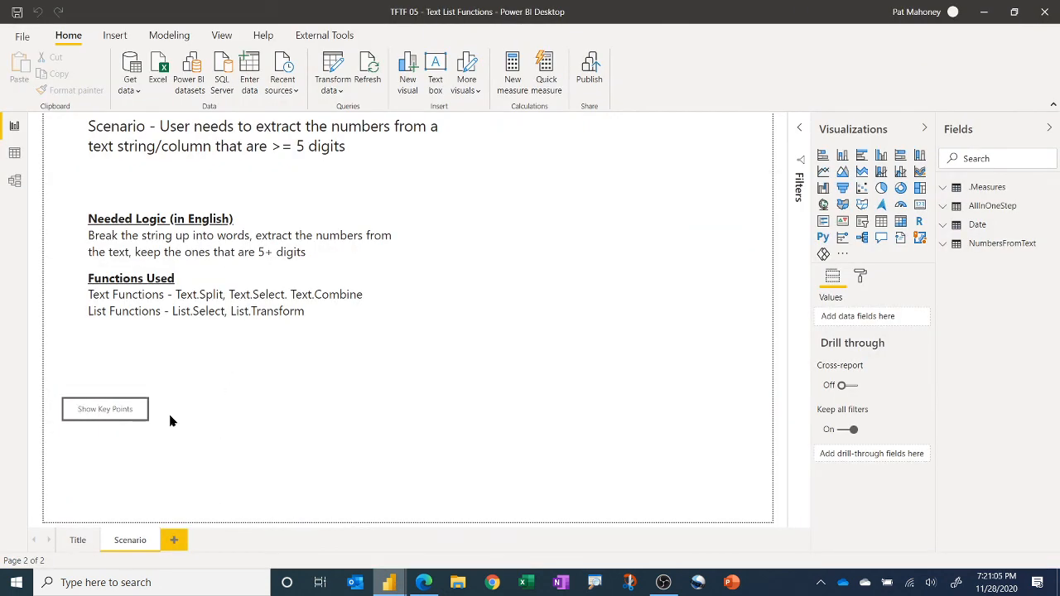
ctrl+click(125, 417)
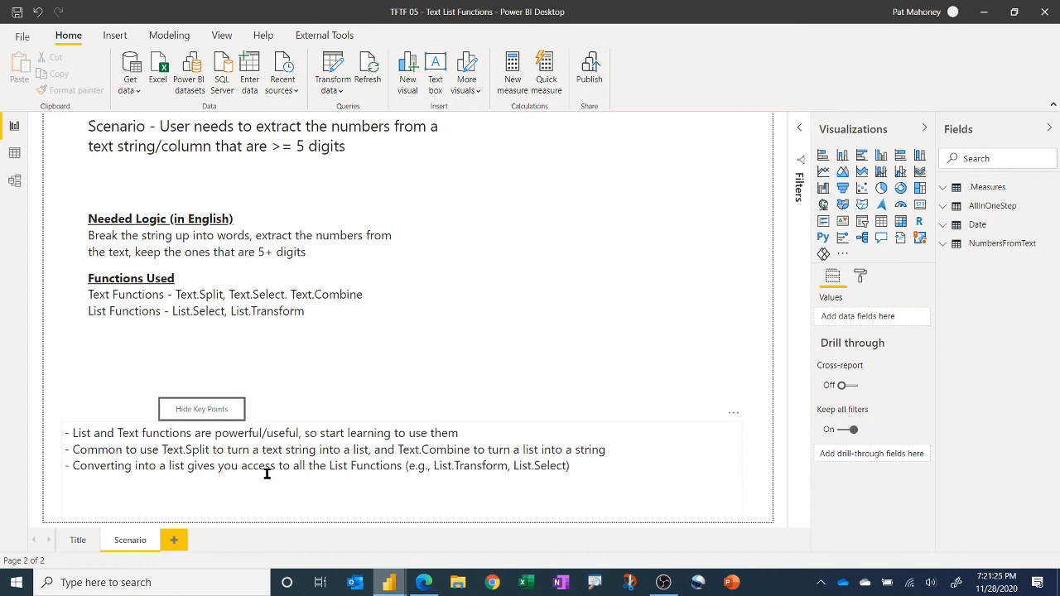
click(77, 540)
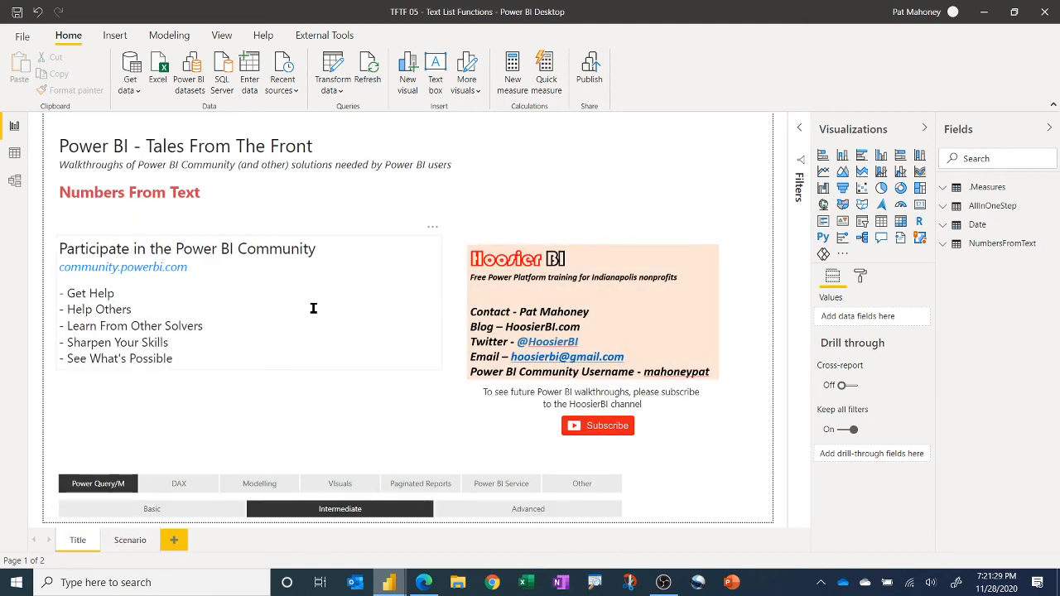